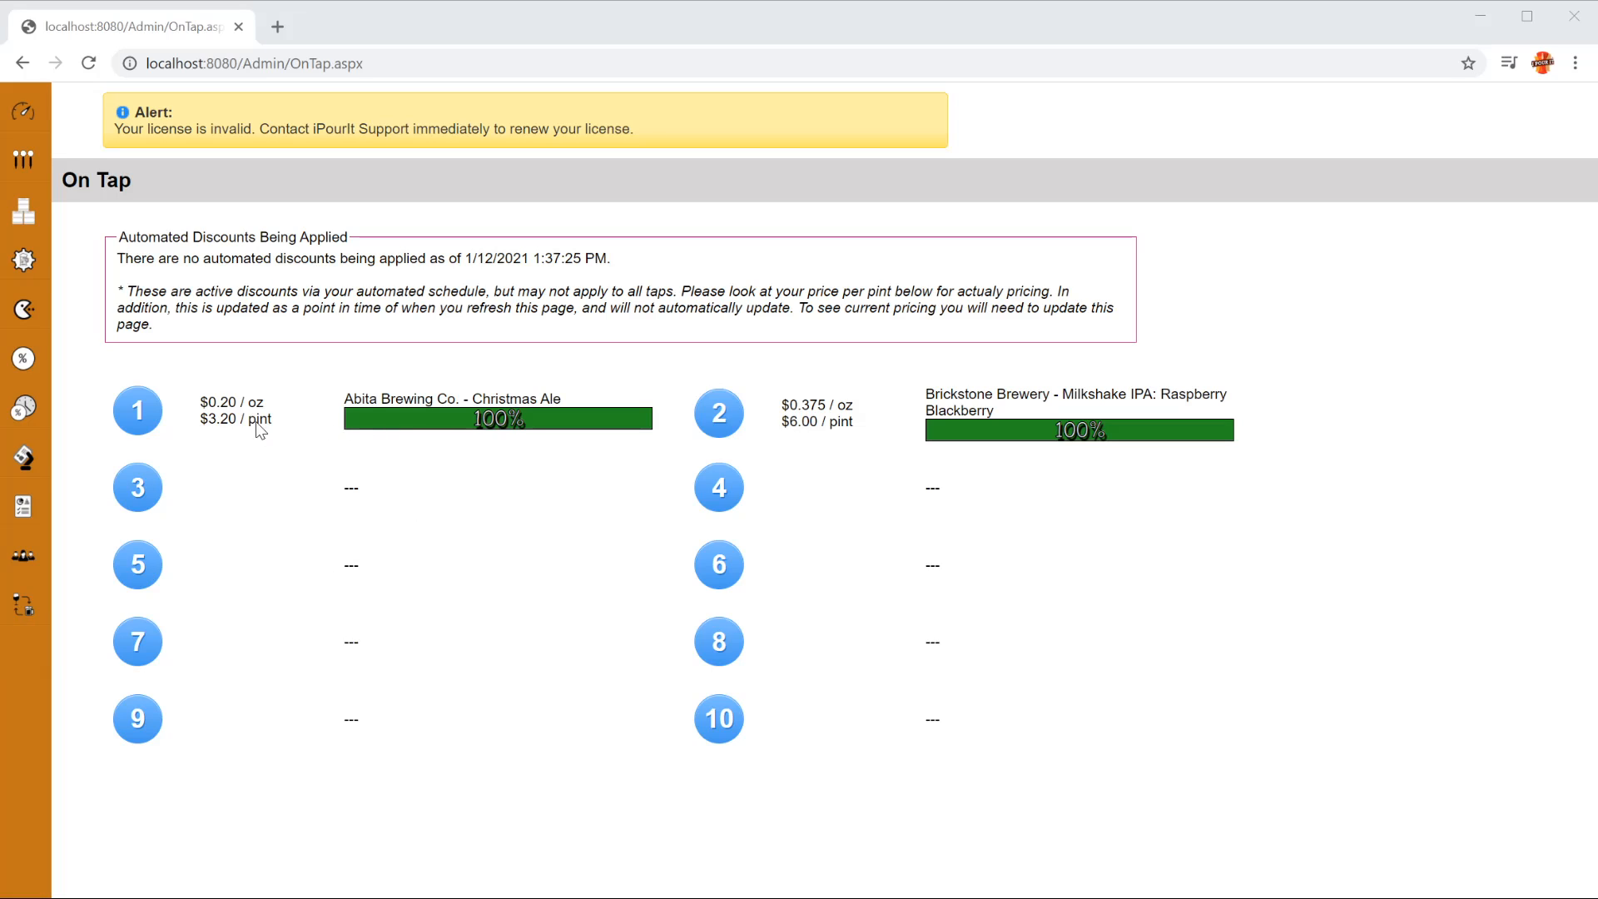
# - Open tap 1's details and start changing its keg to a new keg
pyautogui.click(139, 411)
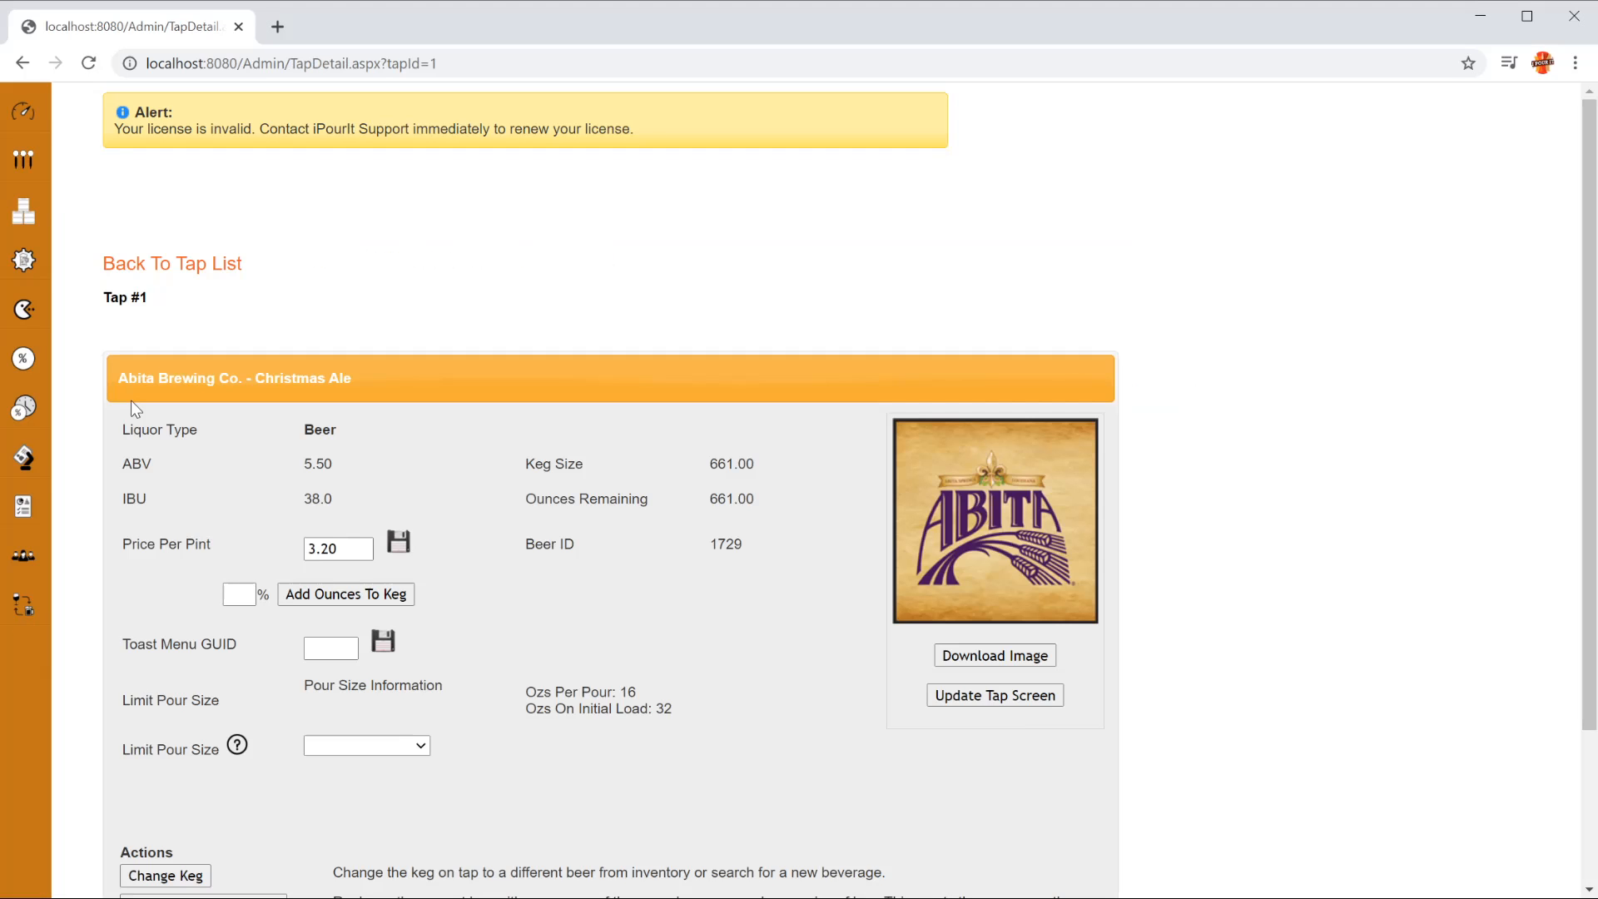
pyautogui.scroll(-3, 388, 442)
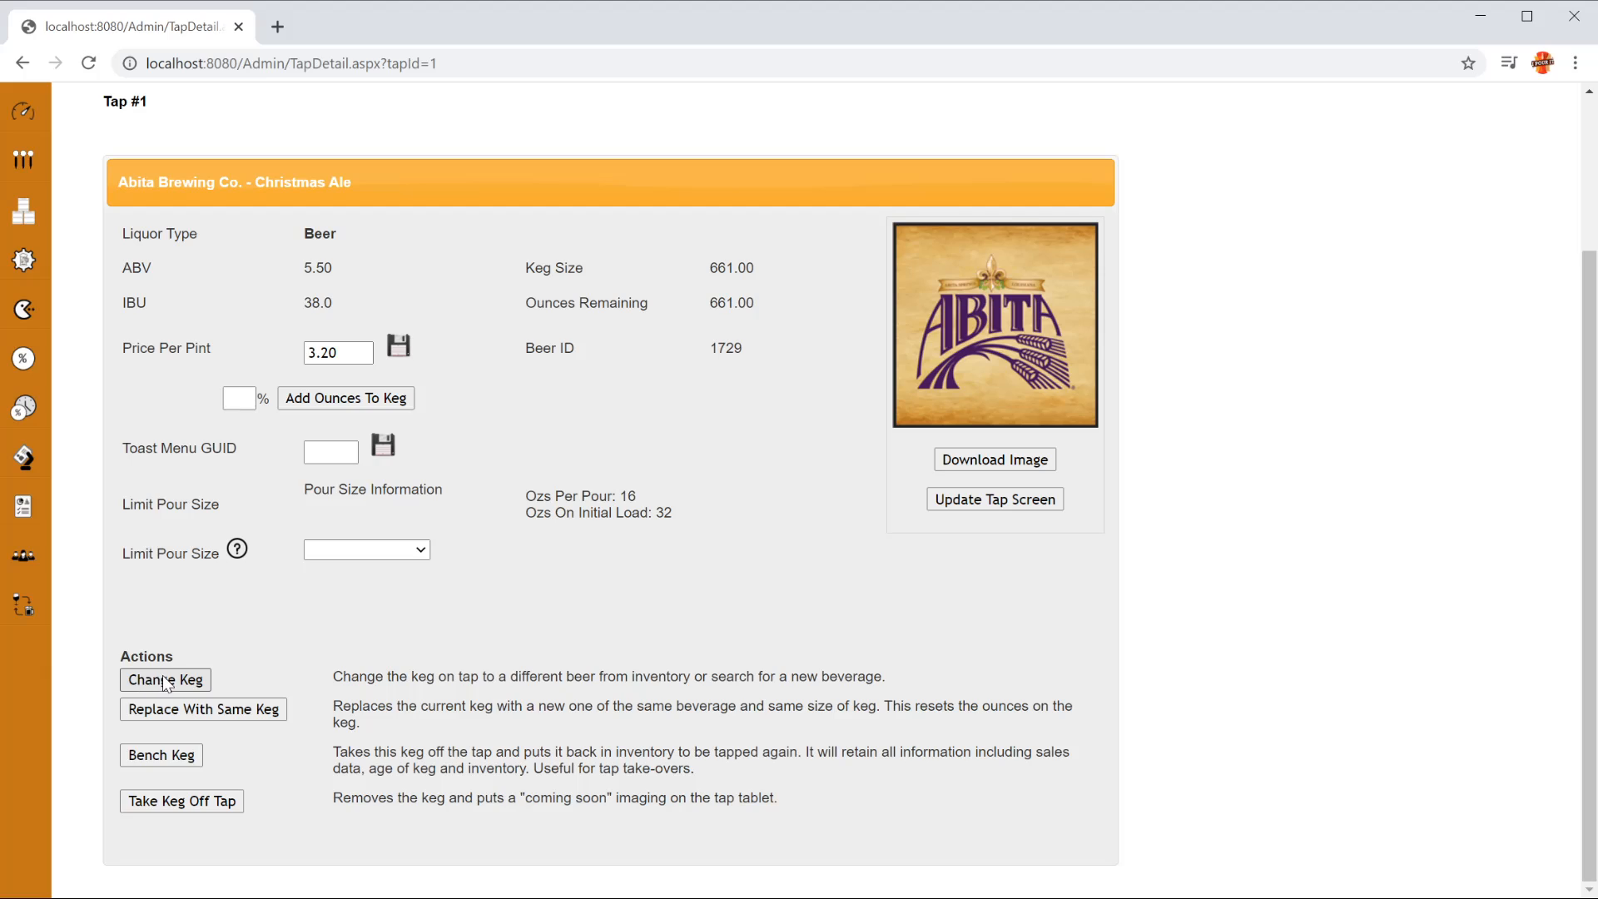
pyautogui.click(163, 678)
pyautogui.click(354, 432)
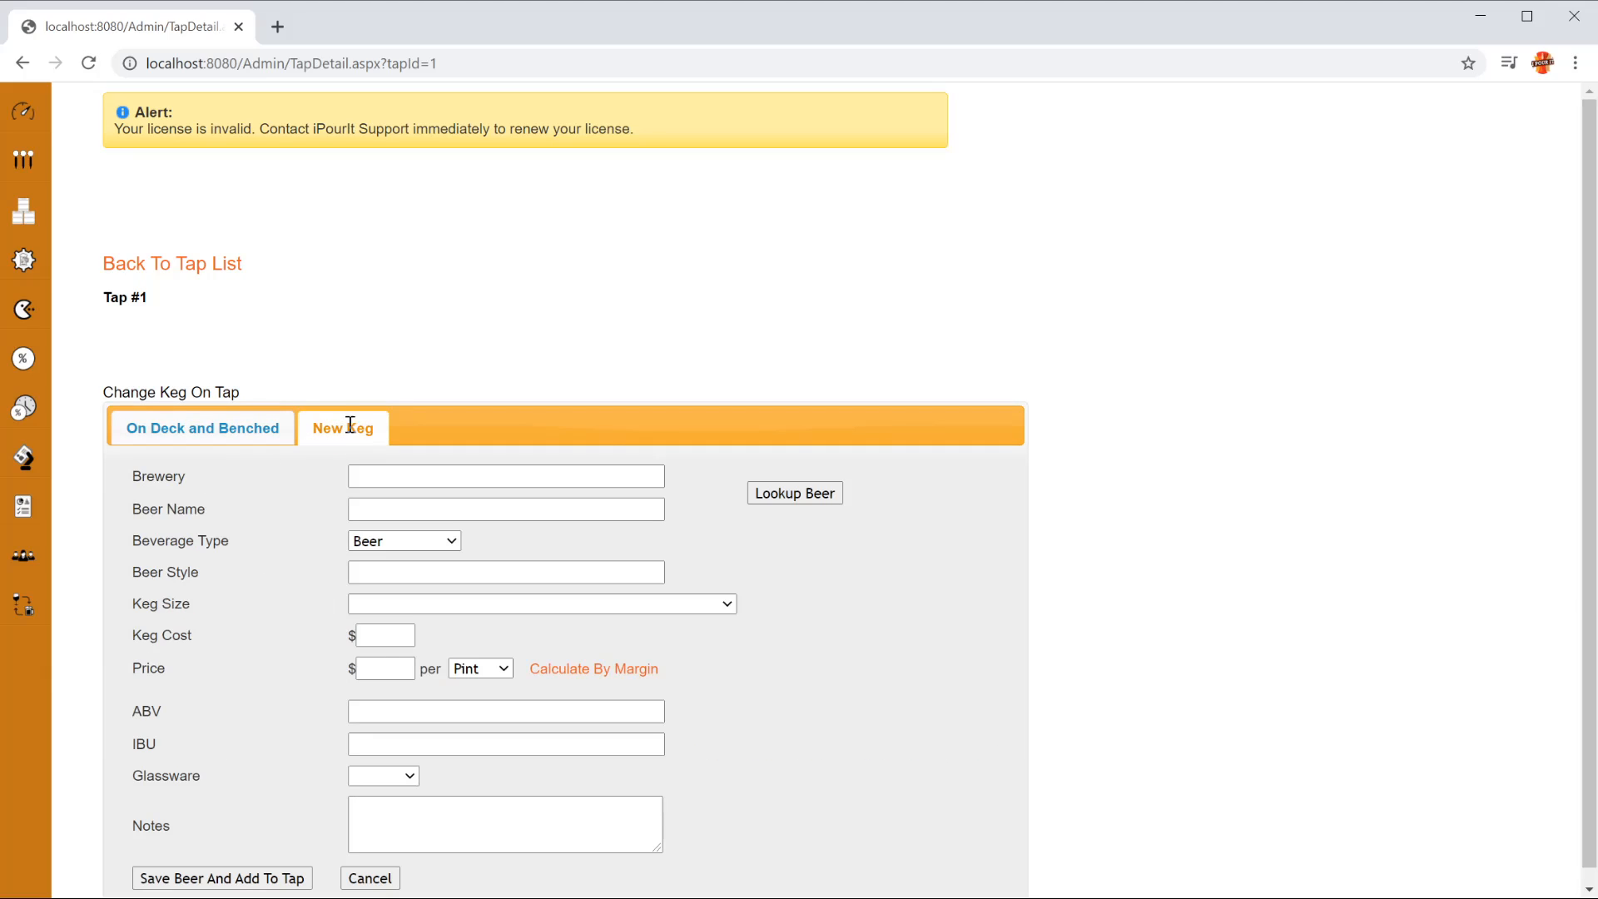
# - Enter iPourIt as the brewery and Tastey Beer as the beer name, and look up the beer
pyautogui.click(439, 476)
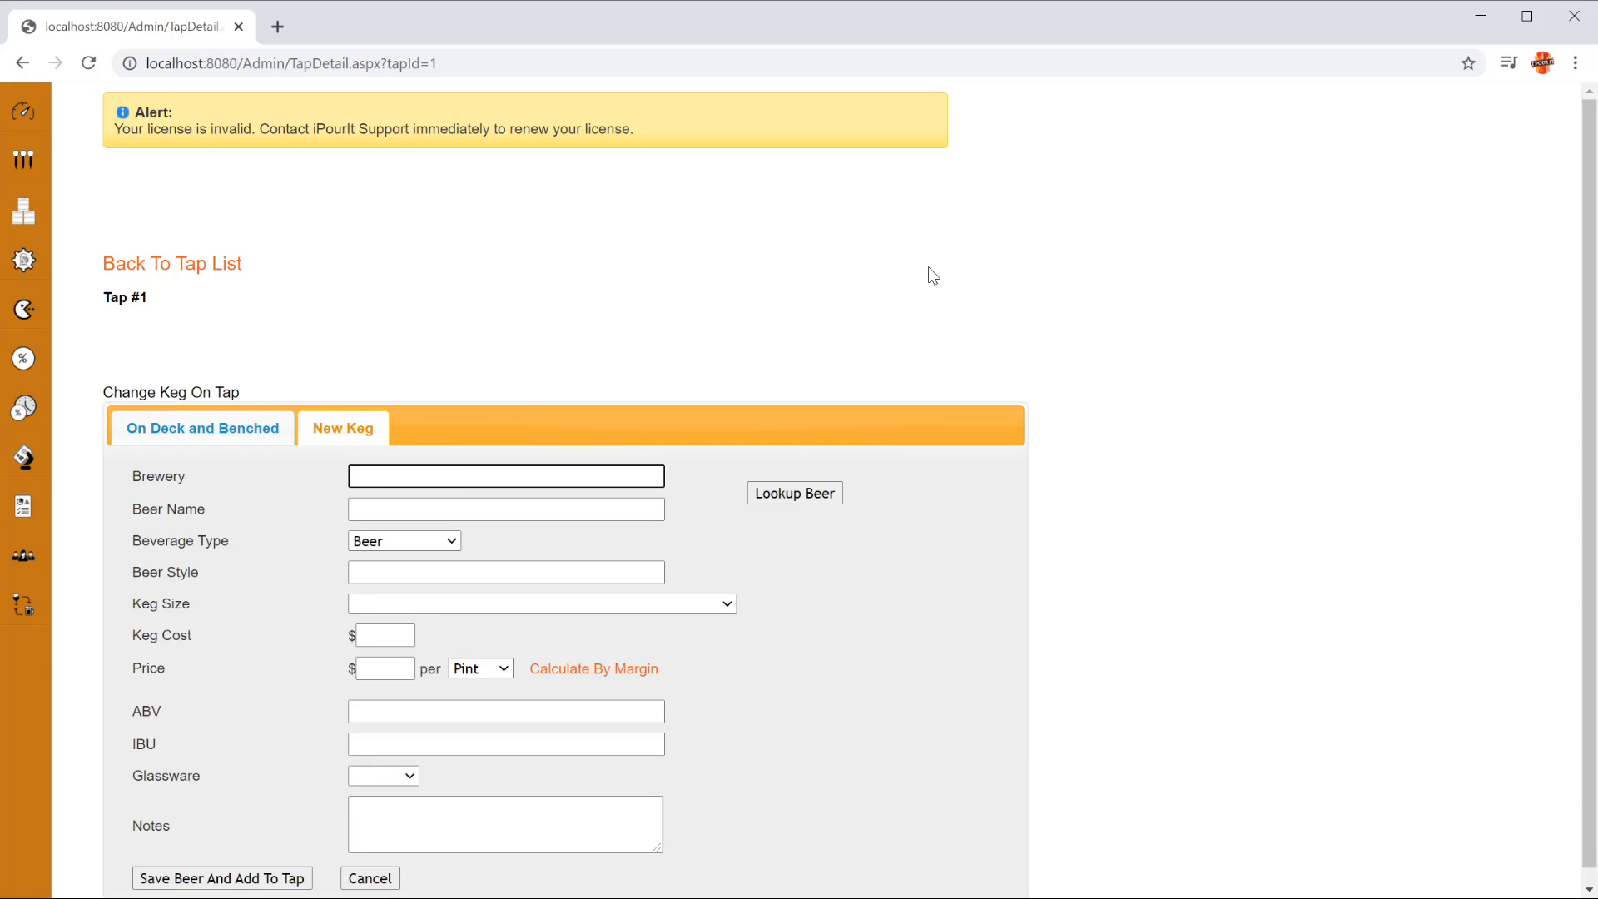
pyautogui.write('iPouriIt')
pyautogui.press('Tab')
pyautogui.press('Tab')
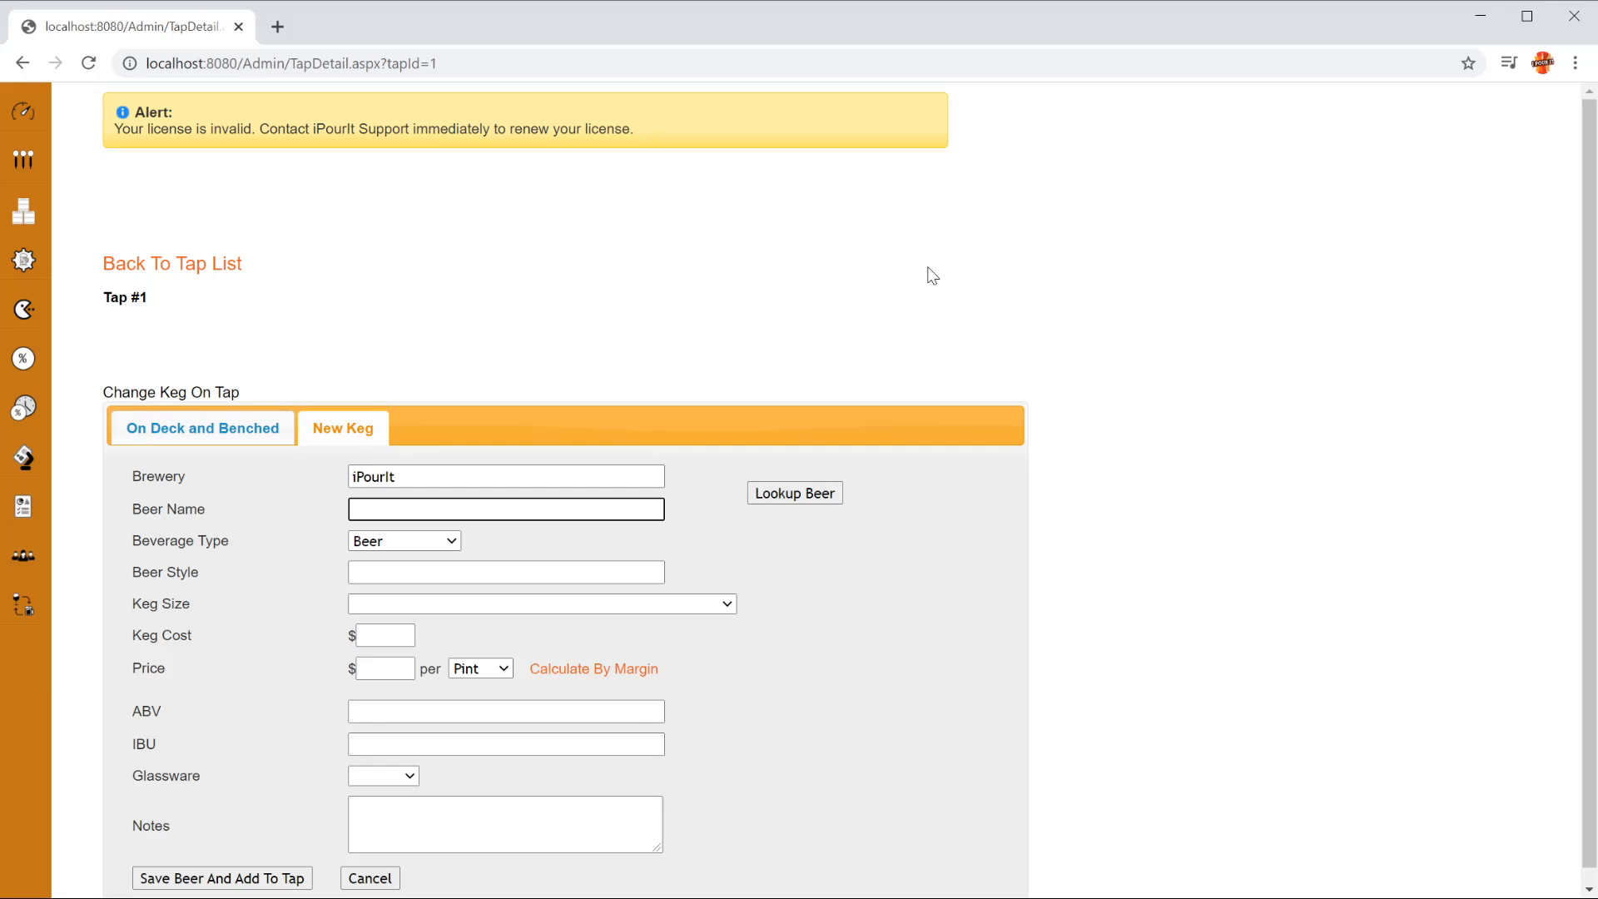
pyautogui.write('Tastey Beer')
pyautogui.click(783, 491)
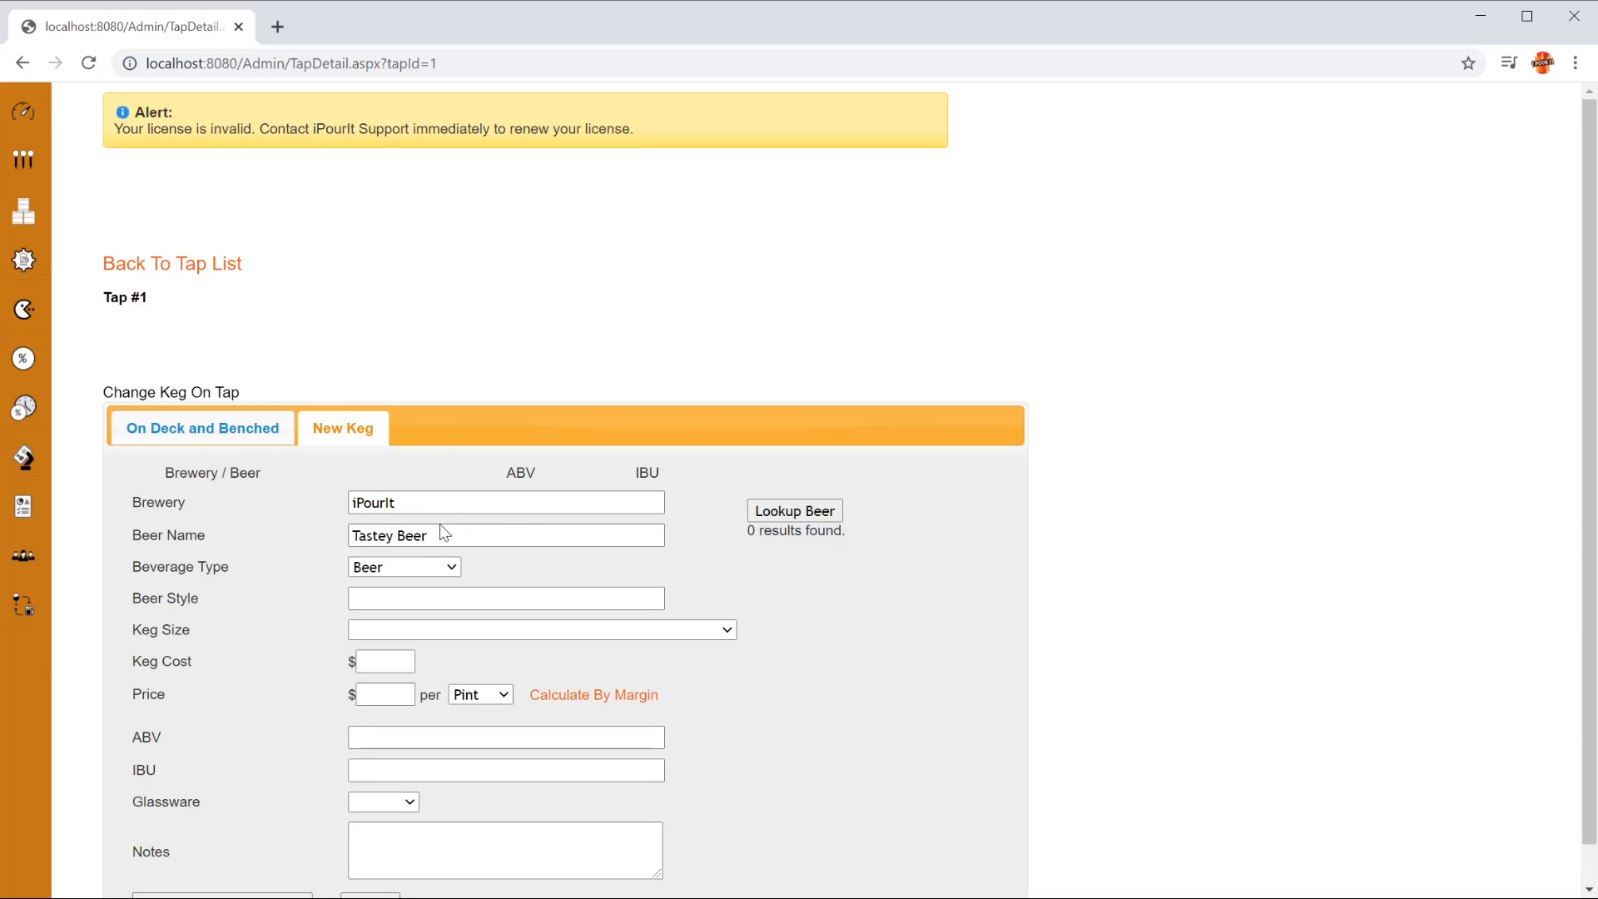
# - Set the beer style to India Pale Ale and the keg size to 15.5 Gallons 'US 1/2 Barrel' (1,984 oz.)
pyautogui.click(398, 601)
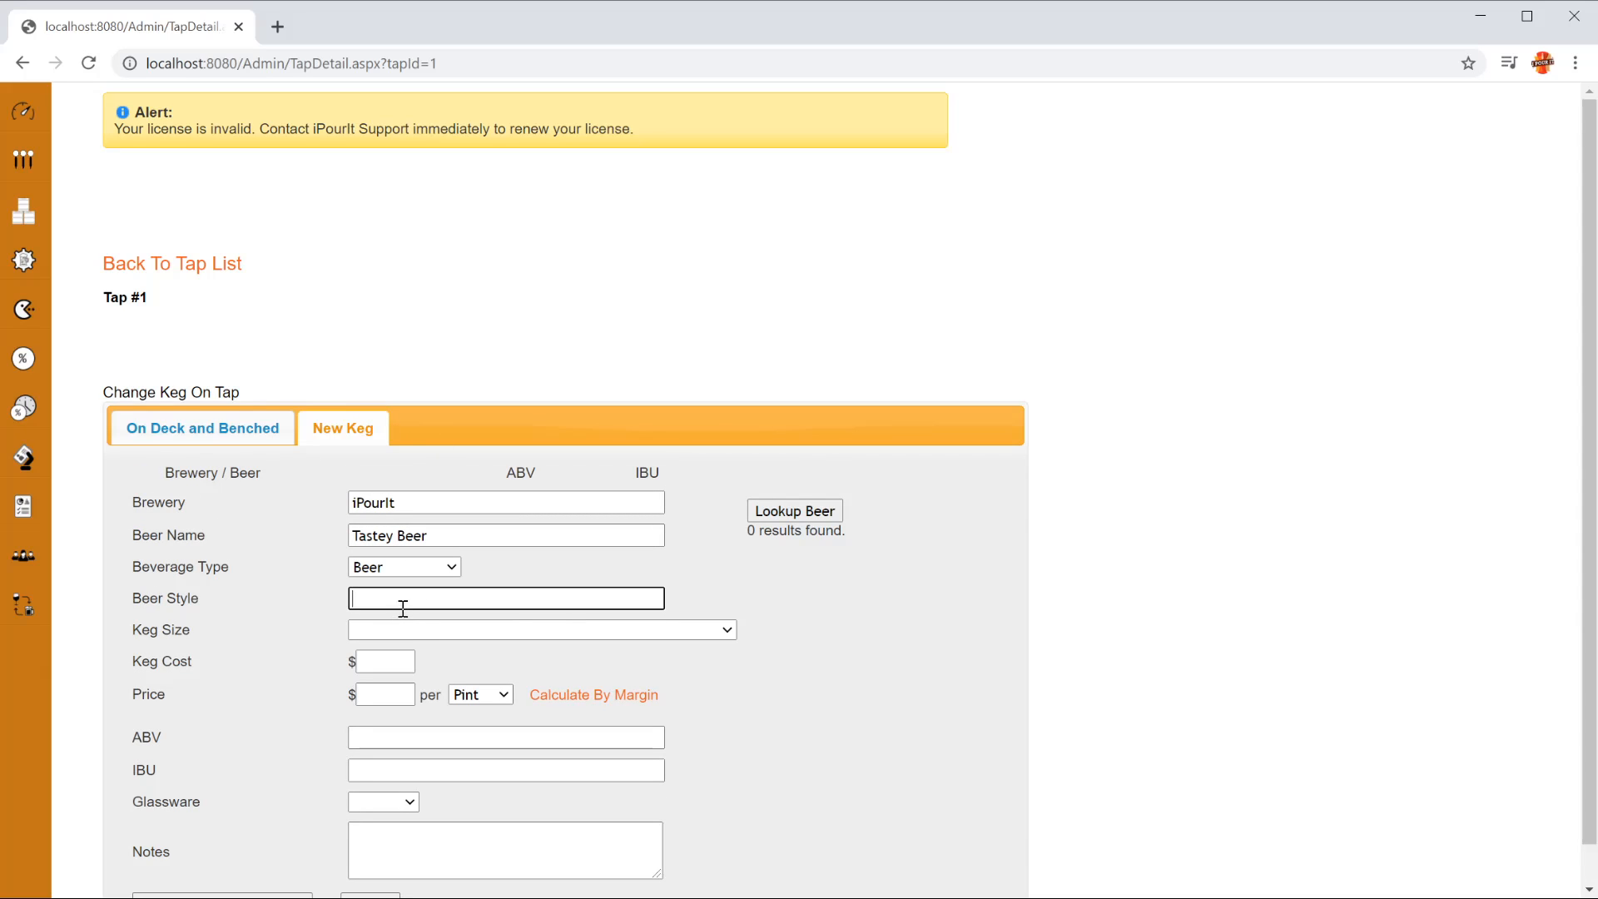
pyautogui.write('India')
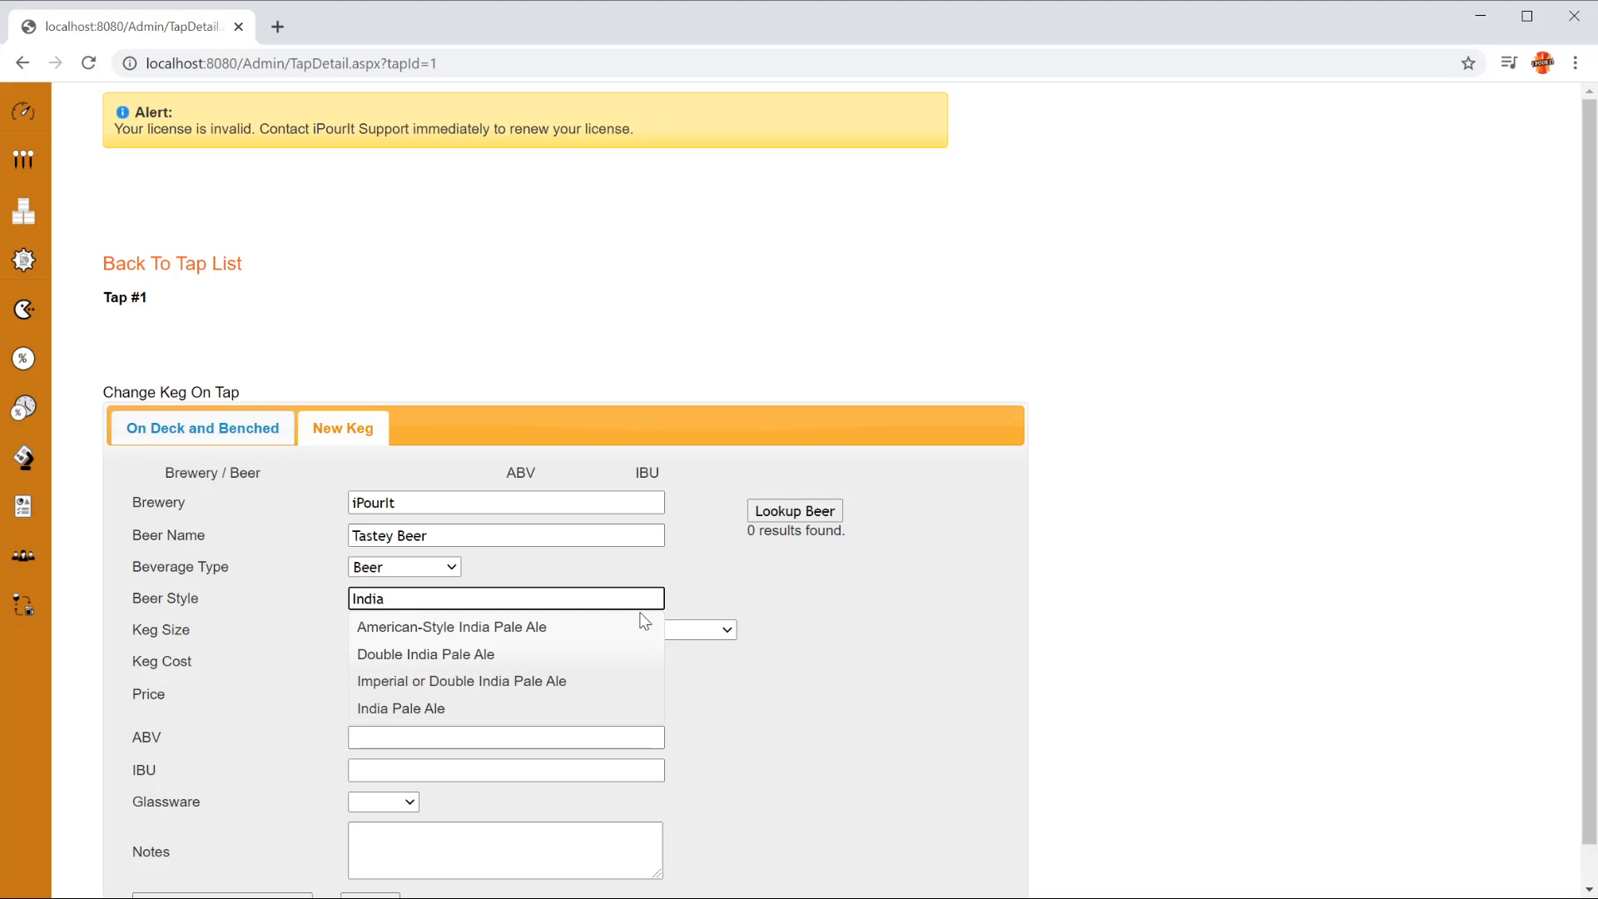
pyautogui.click(438, 712)
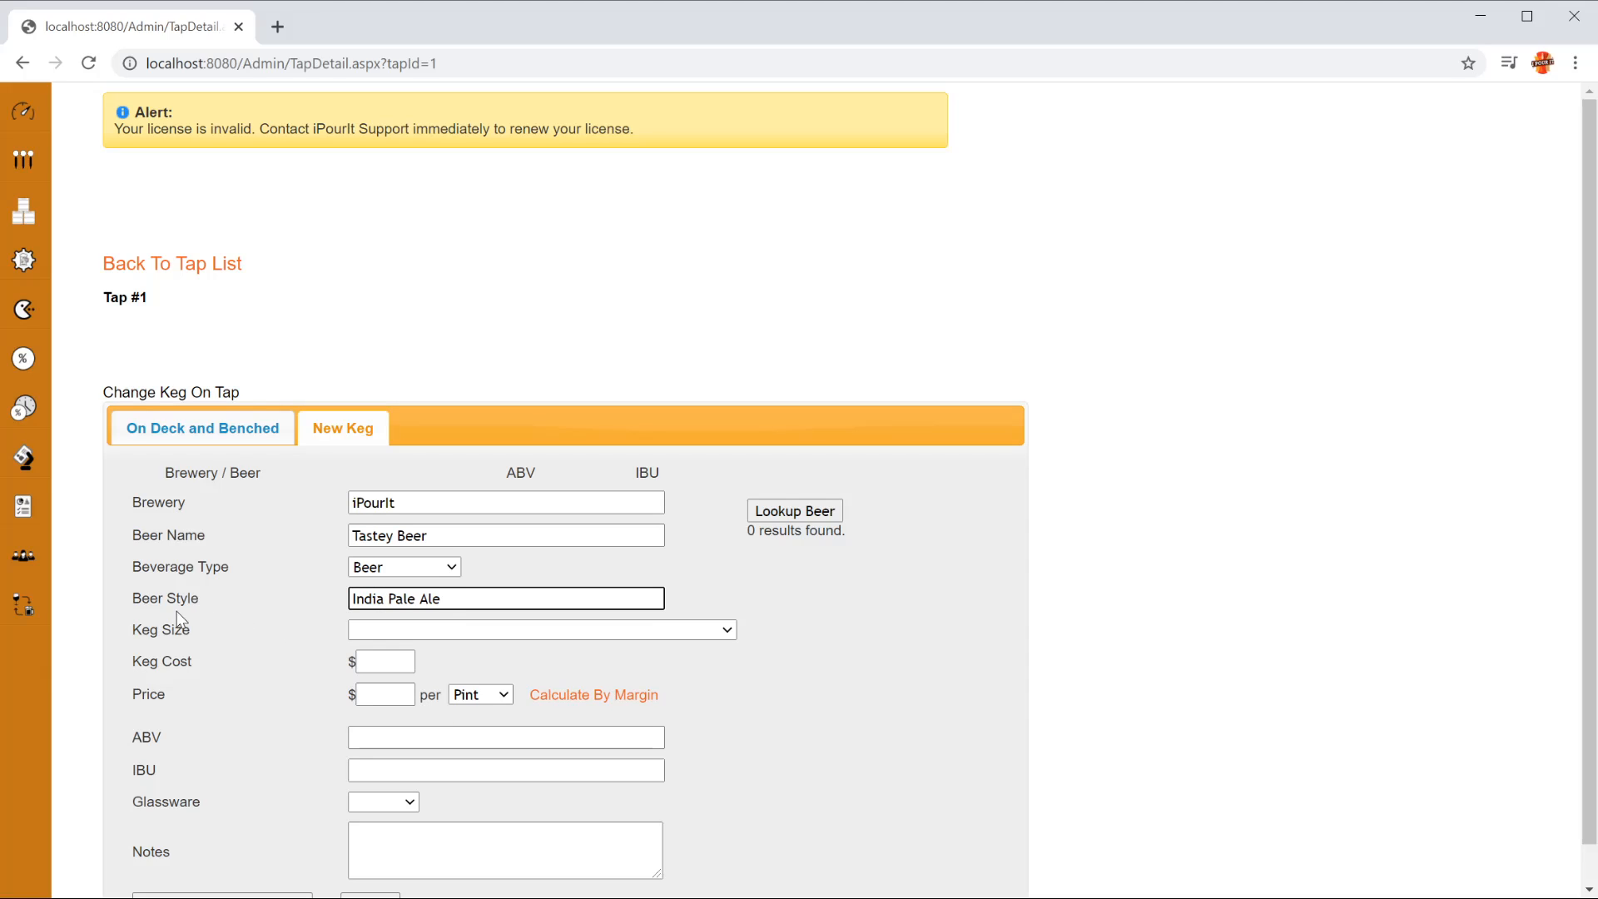
pyautogui.click(448, 637)
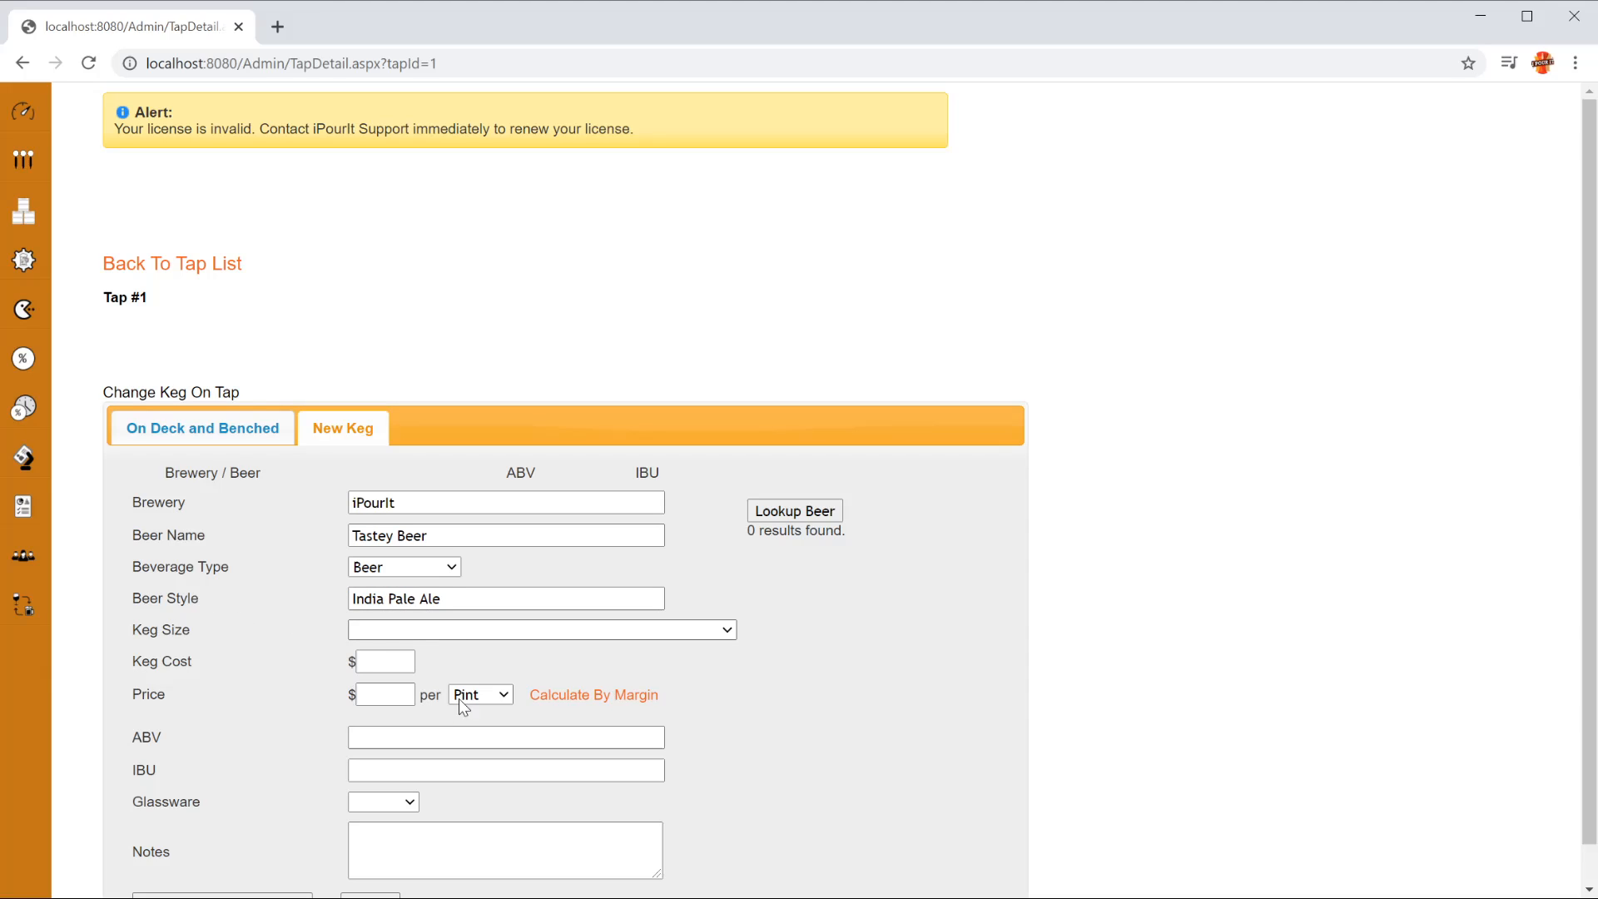
pyautogui.click(481, 830)
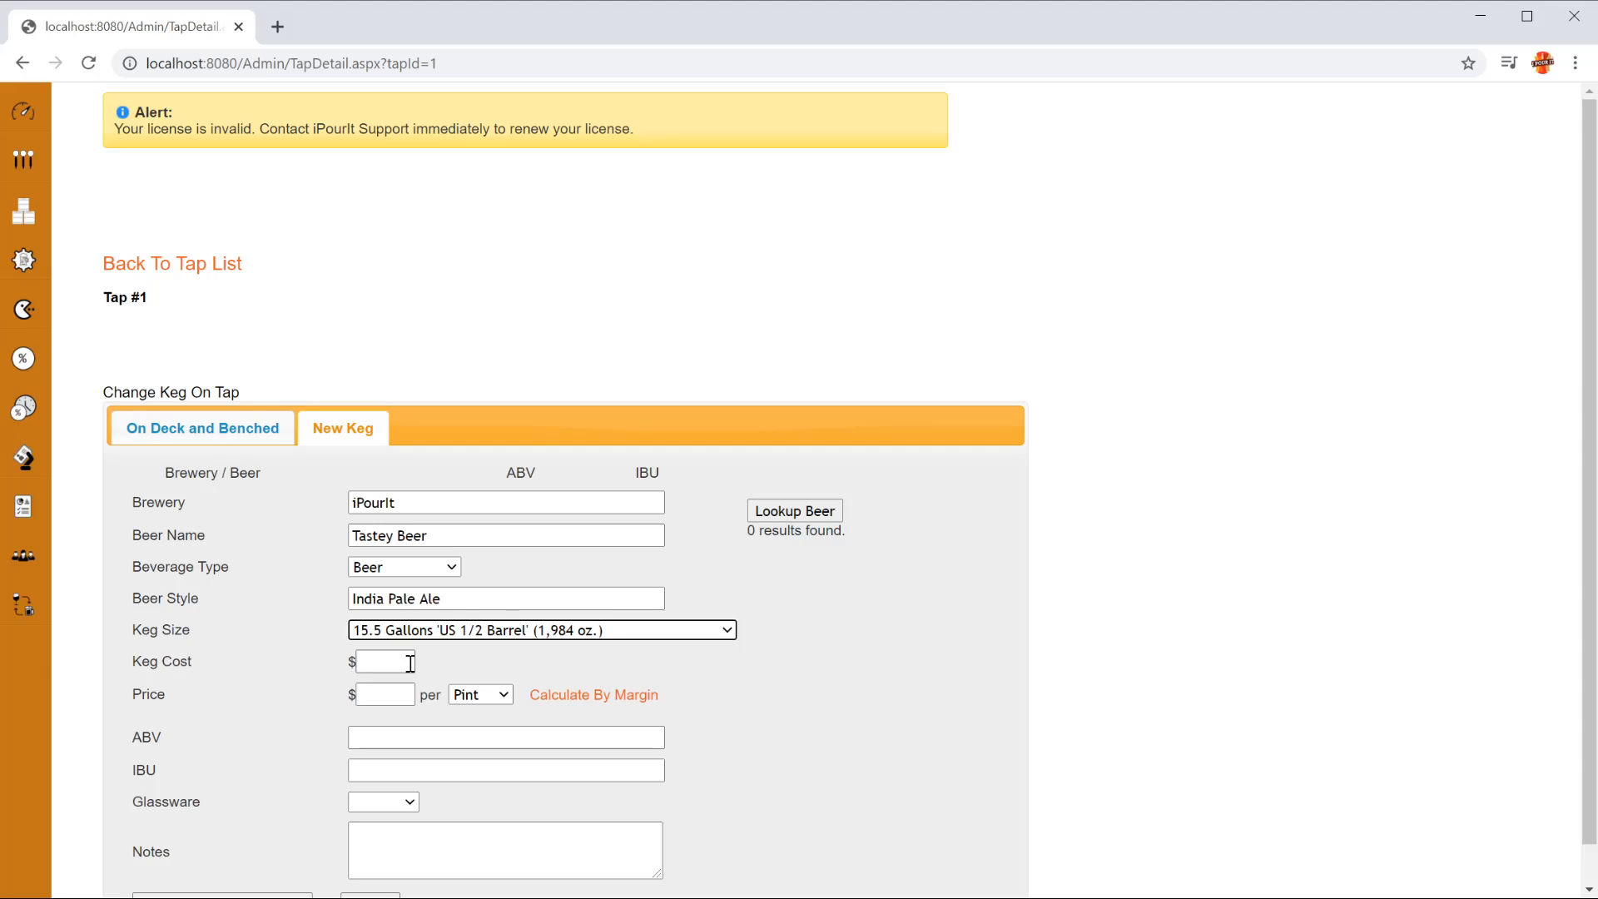
# - Set the keg cost to $130 and calculate the price per ounce from an 80% gross margin
pyautogui.click(384, 661)
pyautogui.write('130')
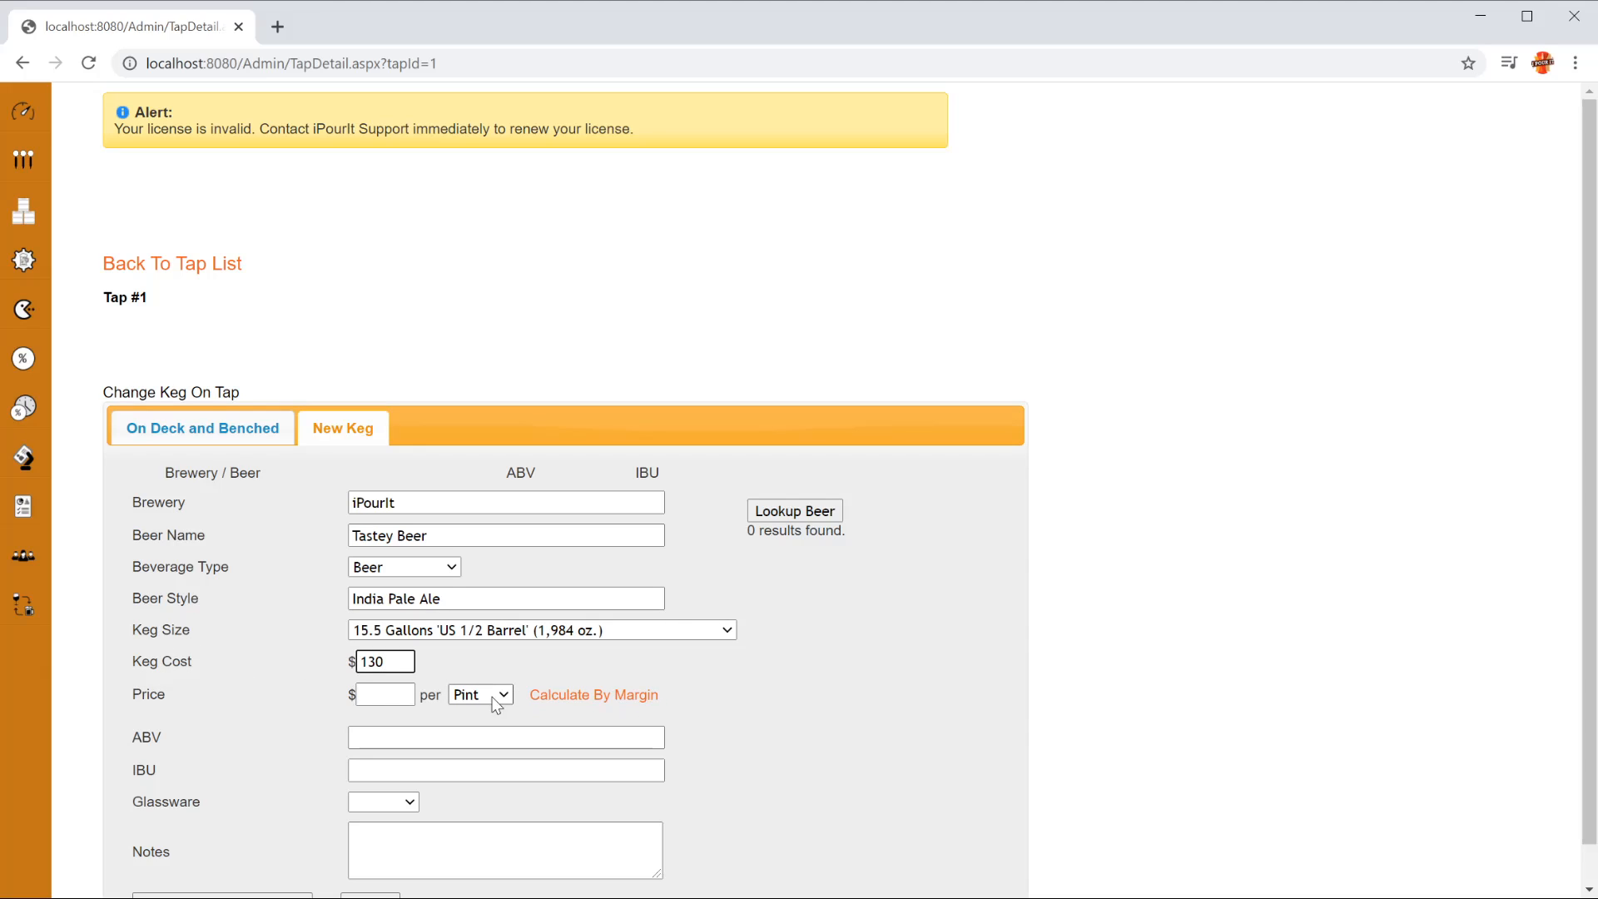
pyautogui.click(578, 696)
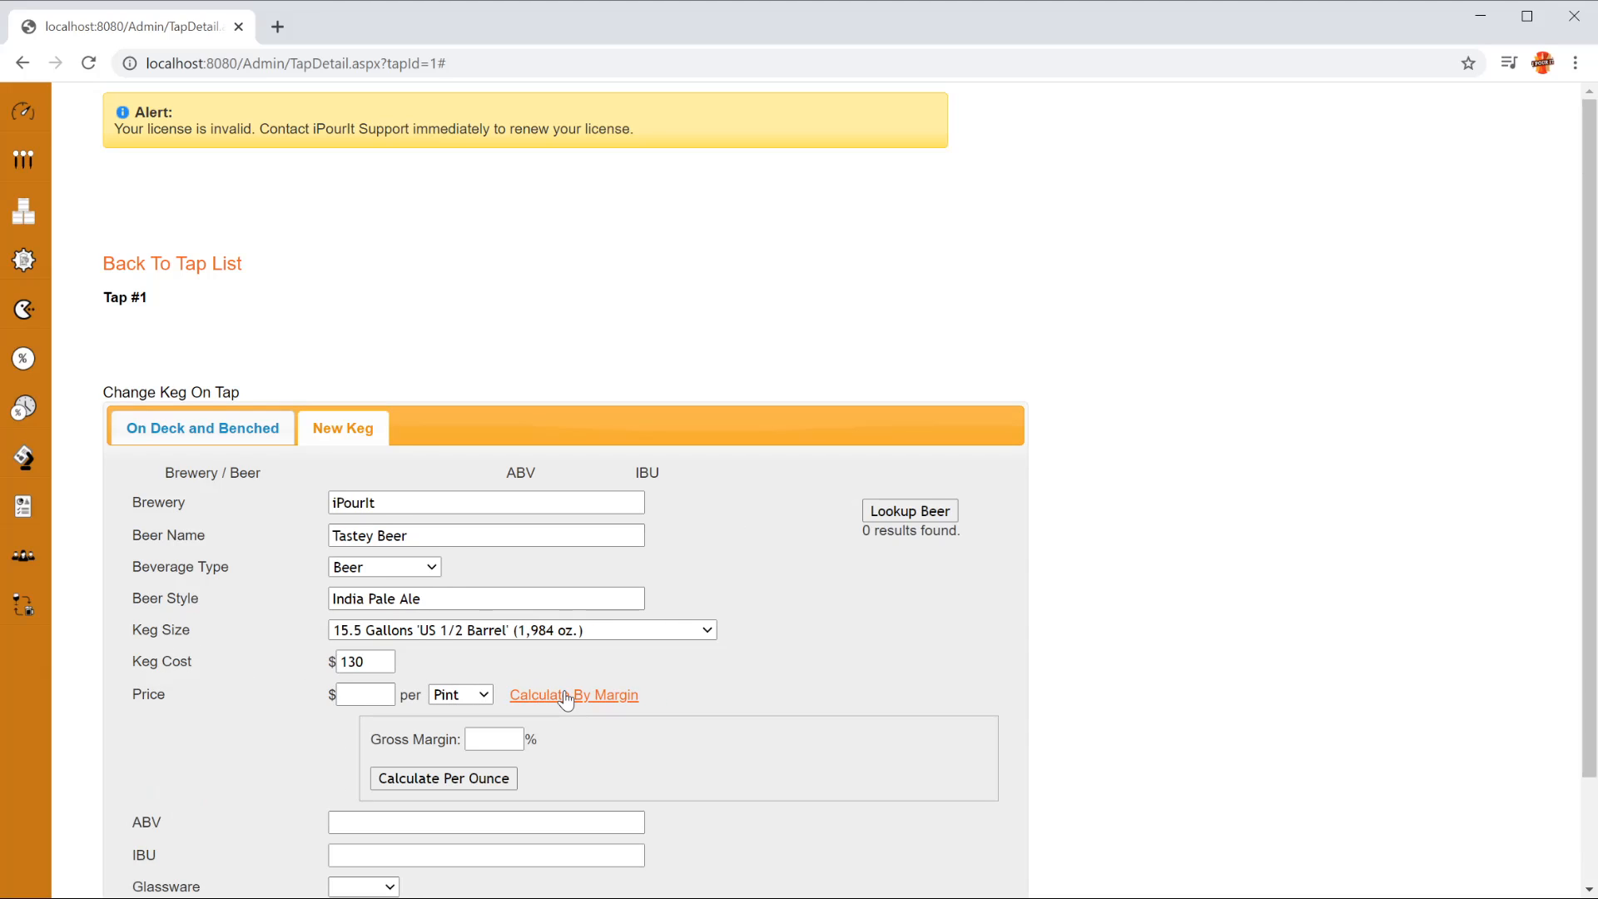
pyautogui.click(482, 748)
pyautogui.write('80')
pyautogui.click(444, 778)
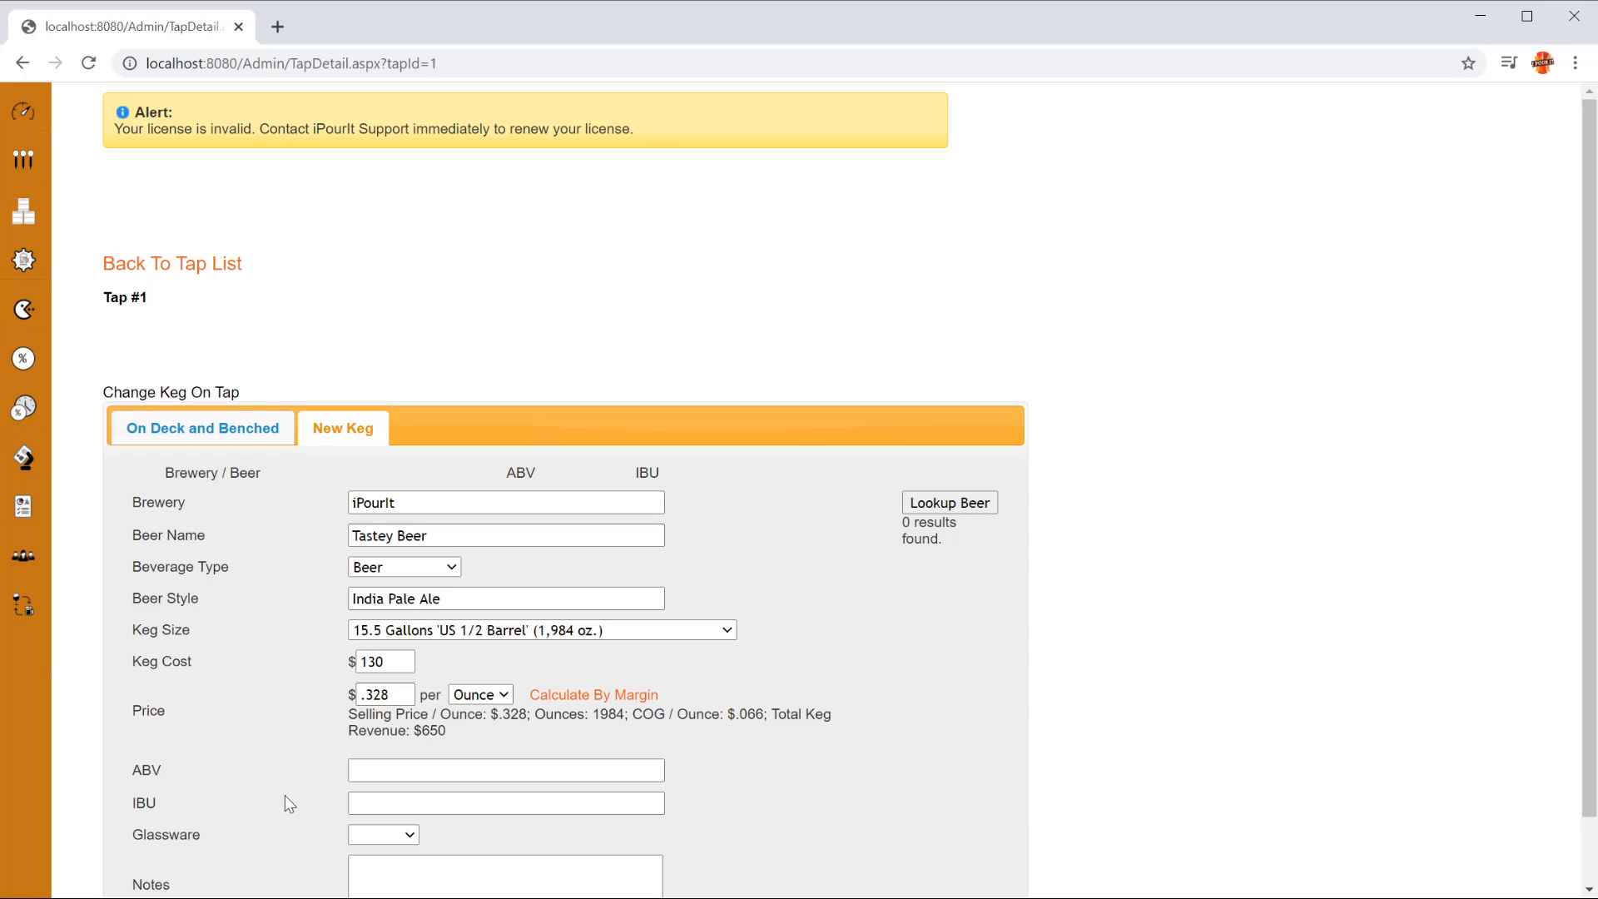
# - Set the beer's ABV to 5.6 and check the glassware options without choosing one
pyautogui.scroll(-1, 840, 736)
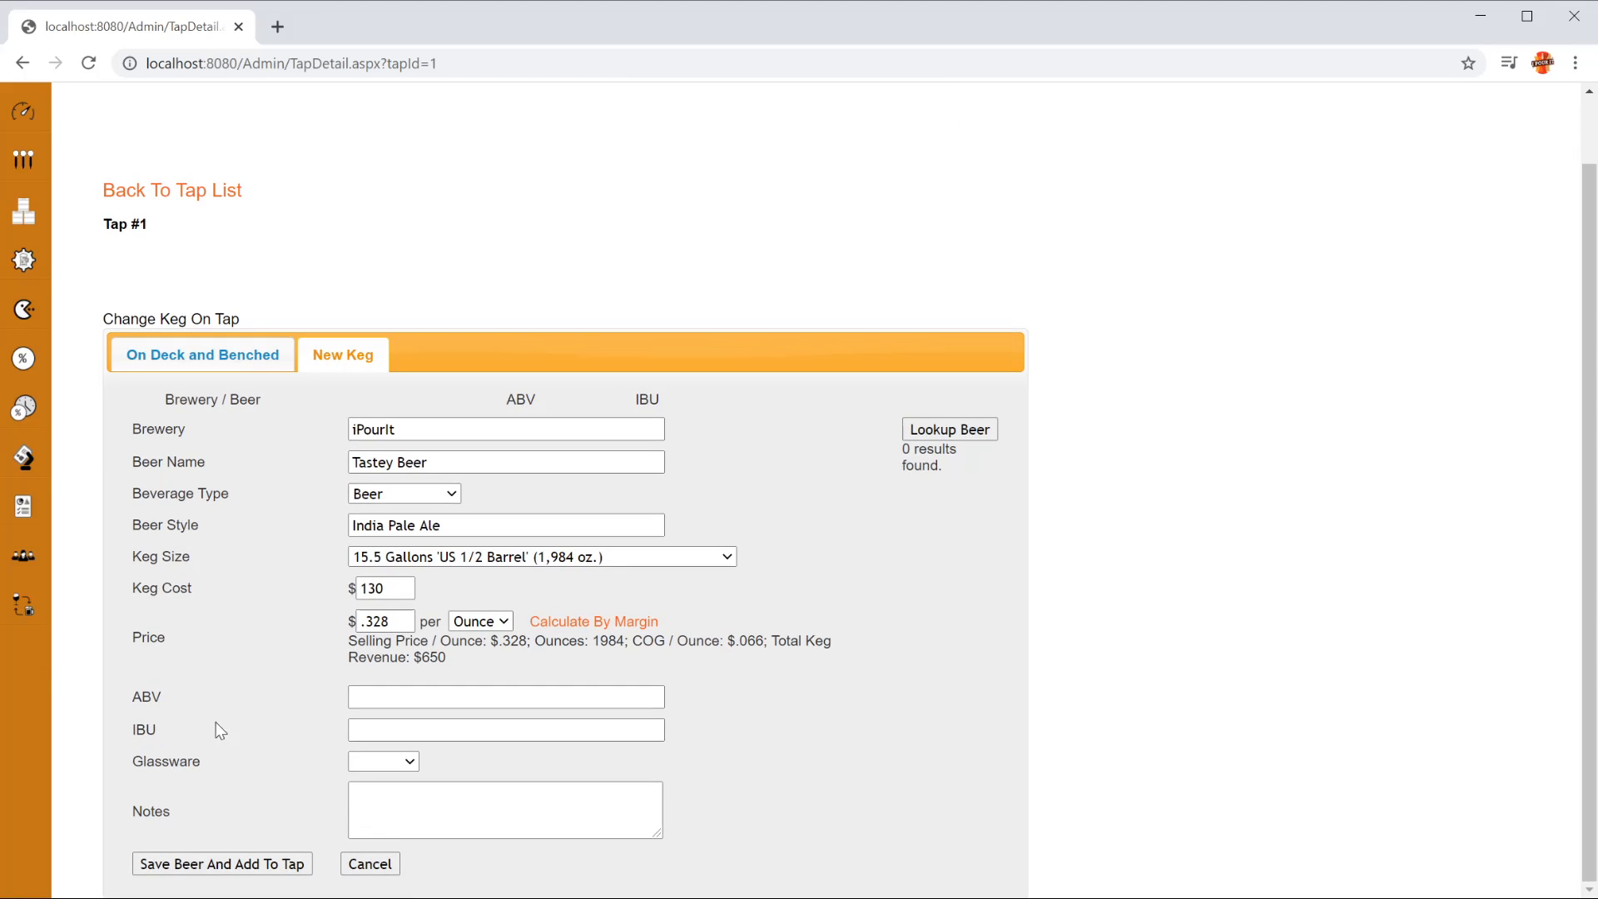
pyautogui.click(395, 699)
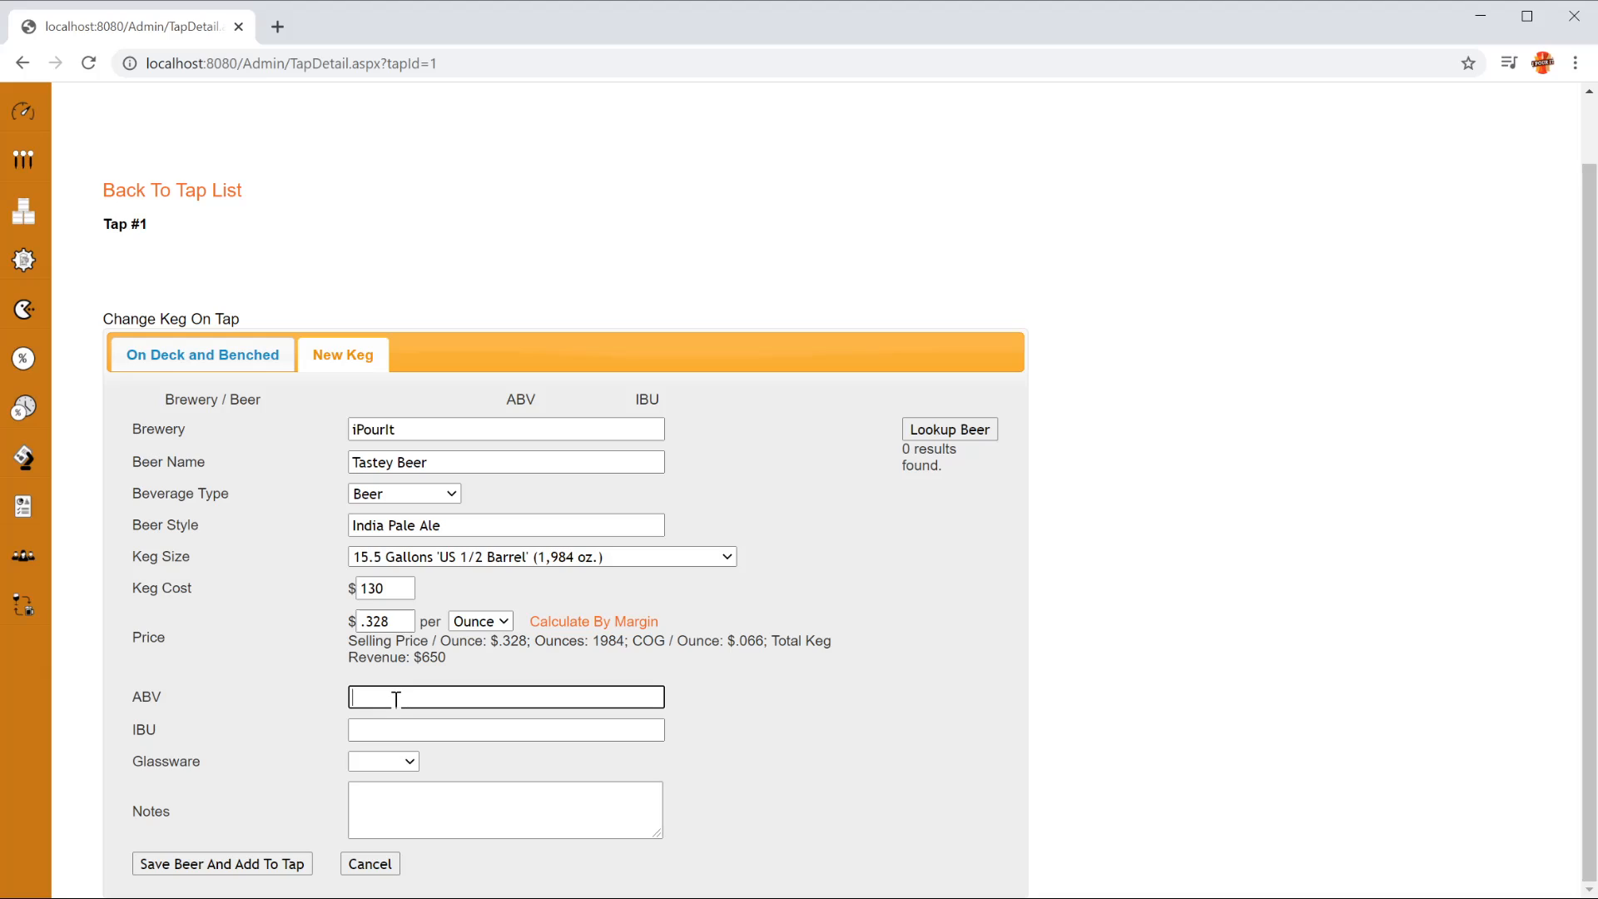
pyautogui.write('5.6')
pyautogui.click(414, 767)
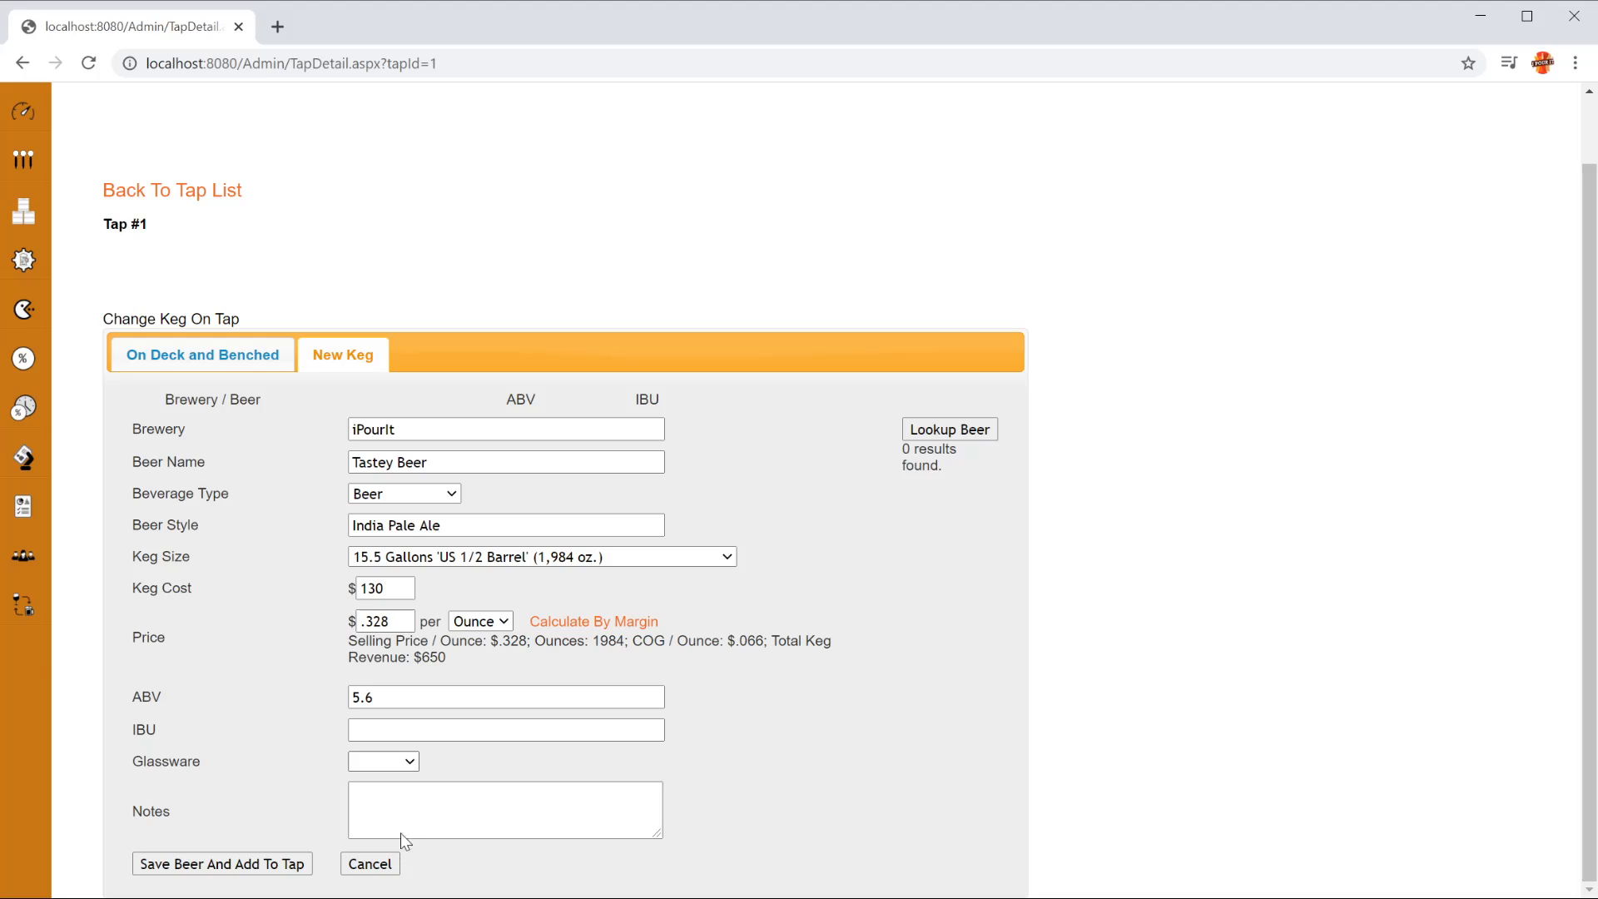
# - Add the note "This is brewed locally in house. You're going to love it!", enlarge the notes box, and save the beer to the tap
pyautogui.click(526, 783)
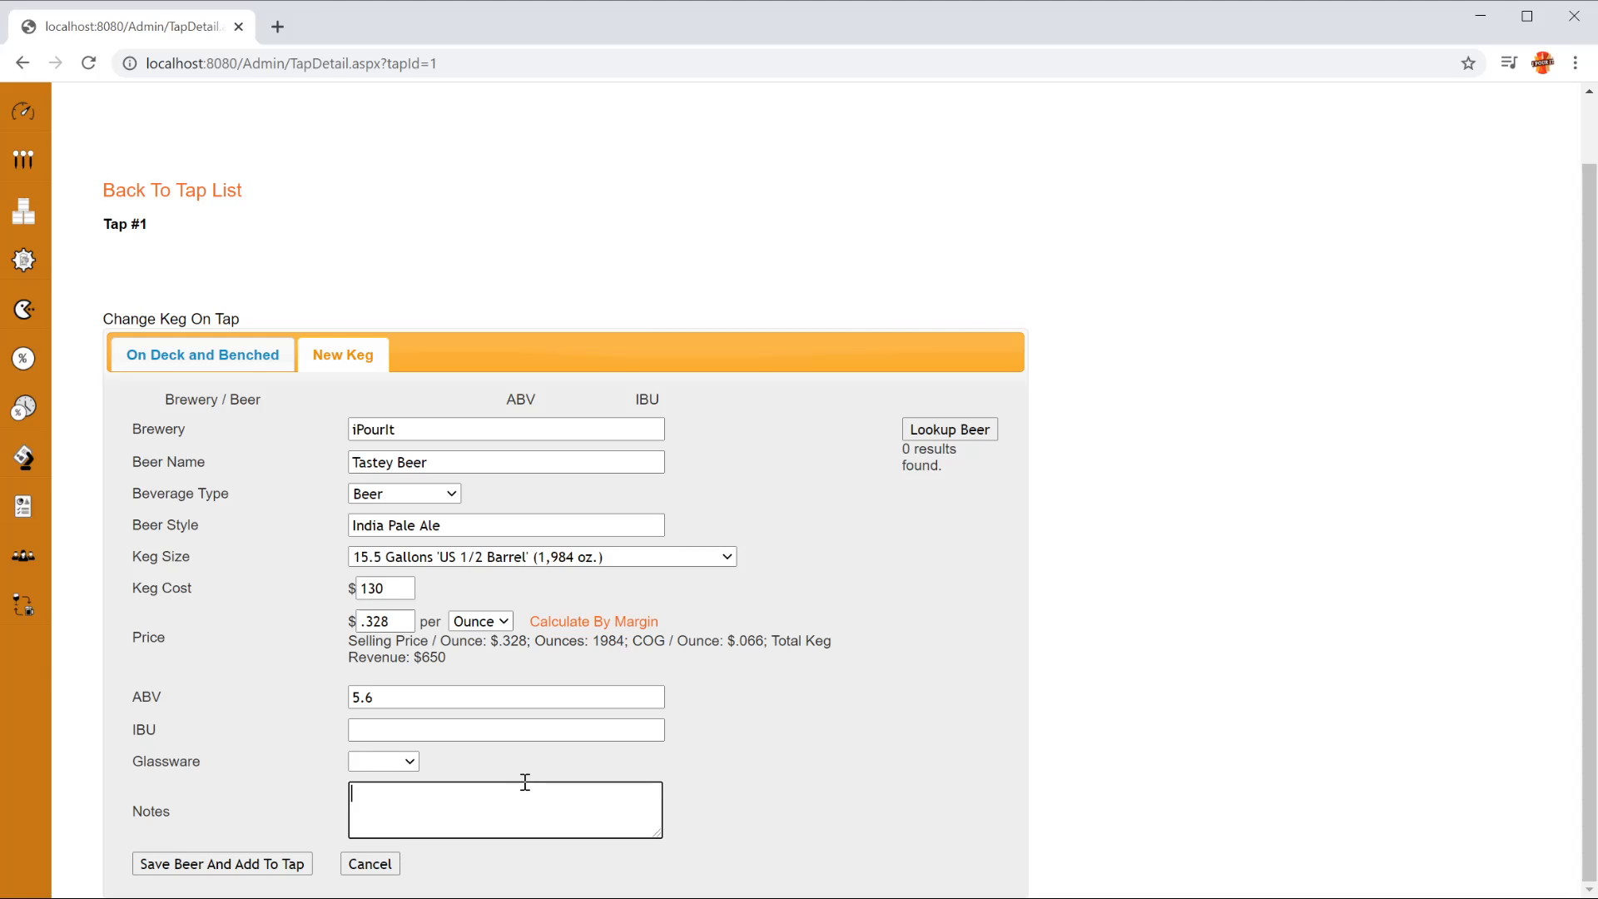
pyautogui.write("This is brewed locally in house. You're going to")
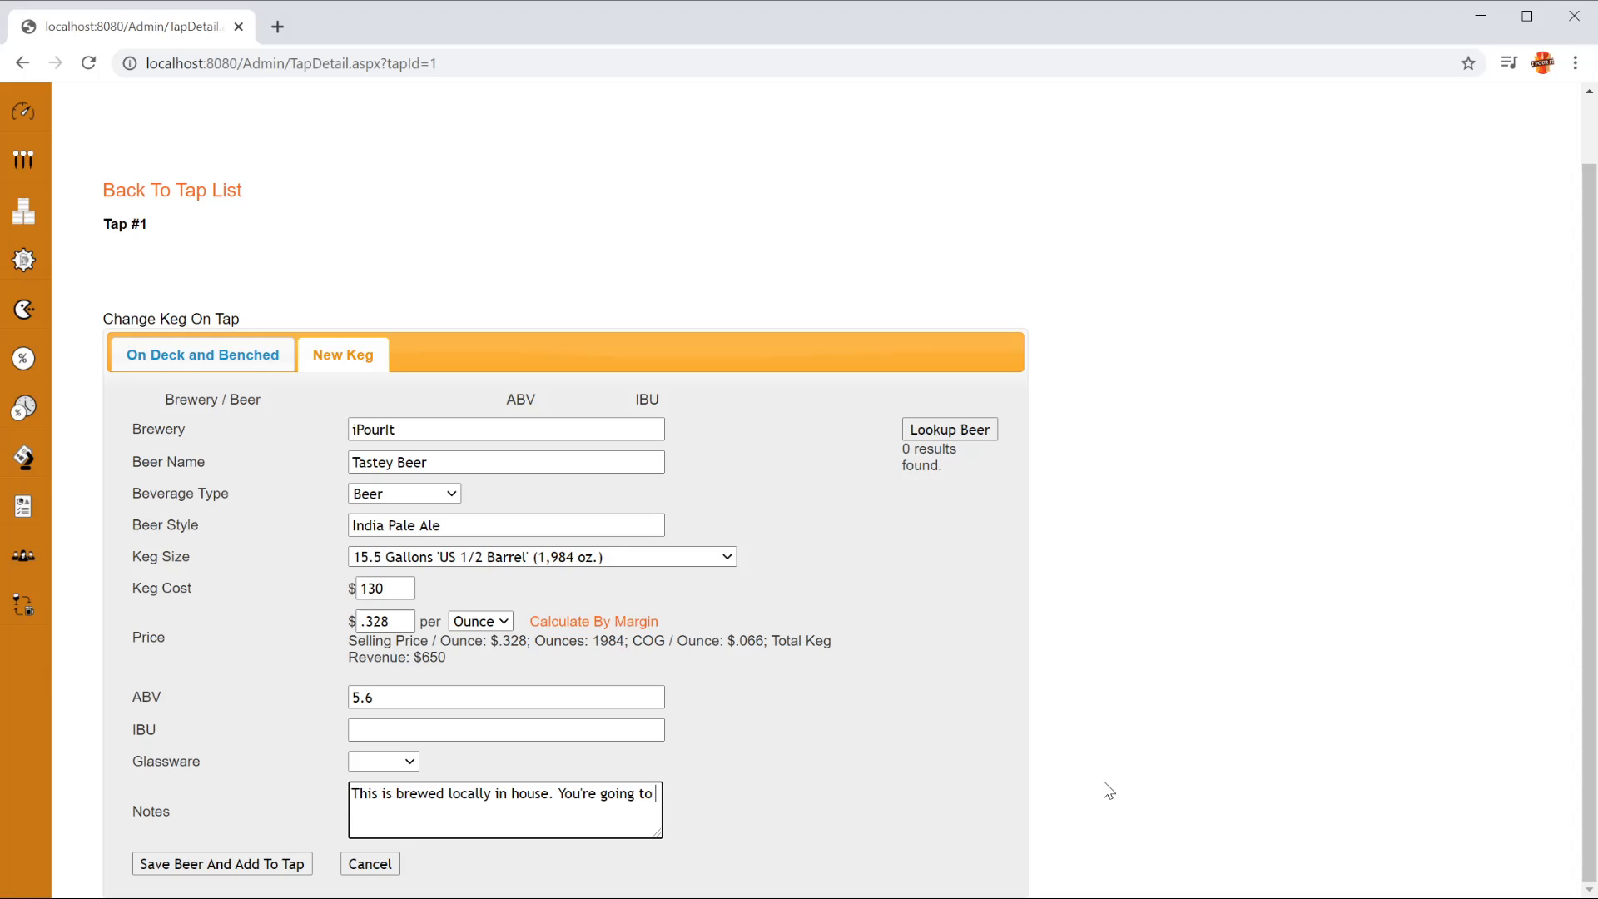
pyautogui.write(' love it!')
pyautogui.moveTo(653, 827); pyautogui.dragTo(808, 892)
pyautogui.scroll(-1, 857, 728)
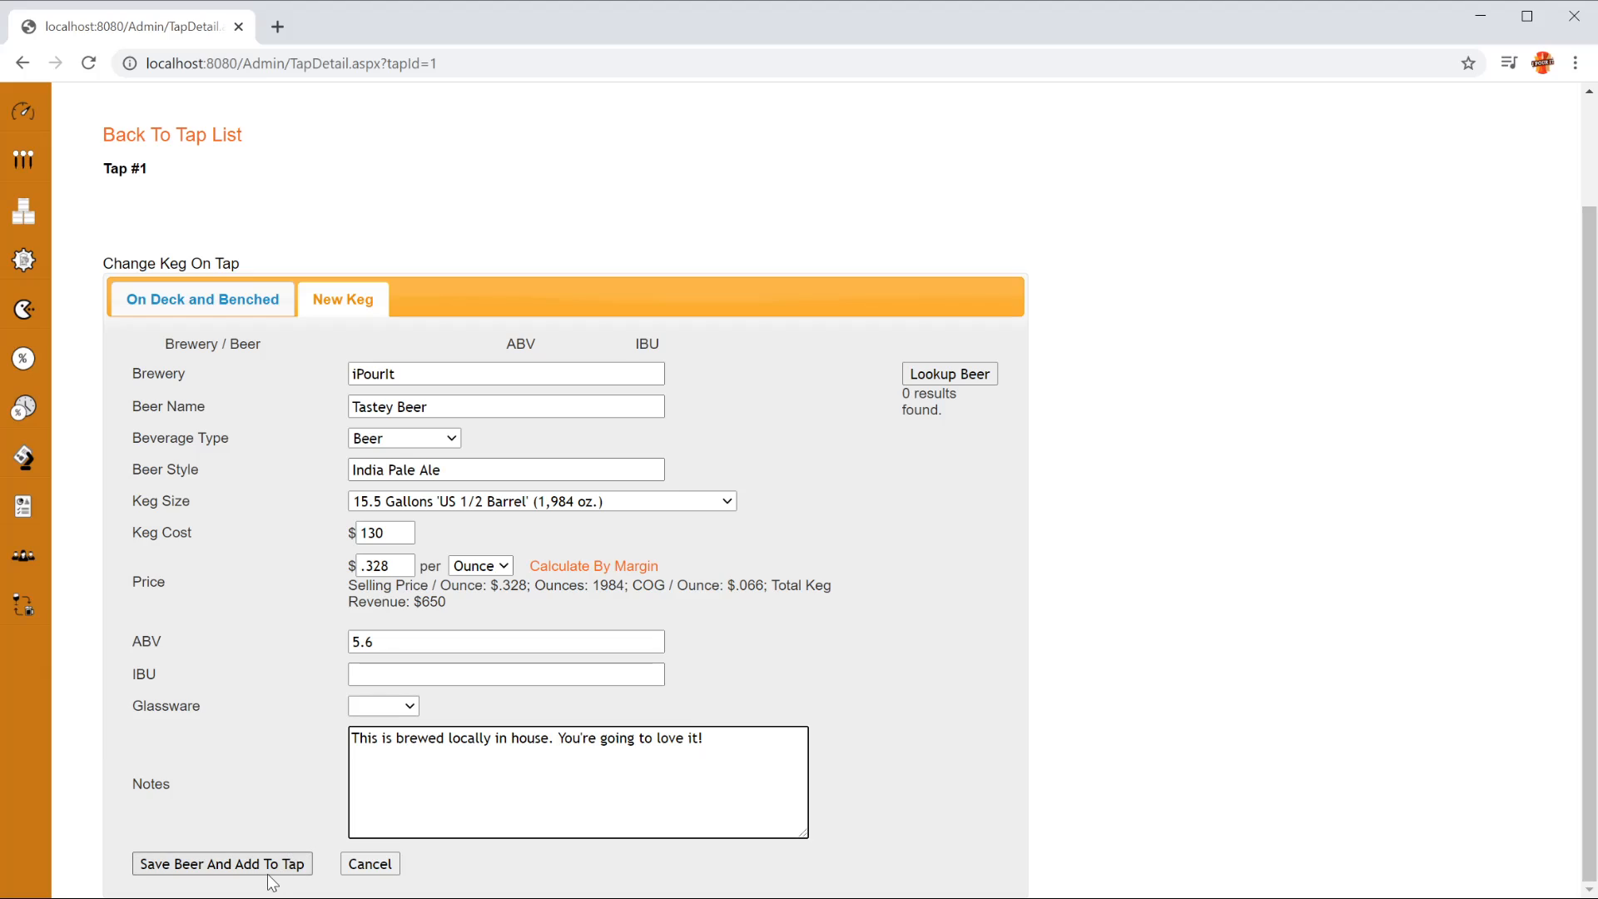
pyautogui.click(241, 870)
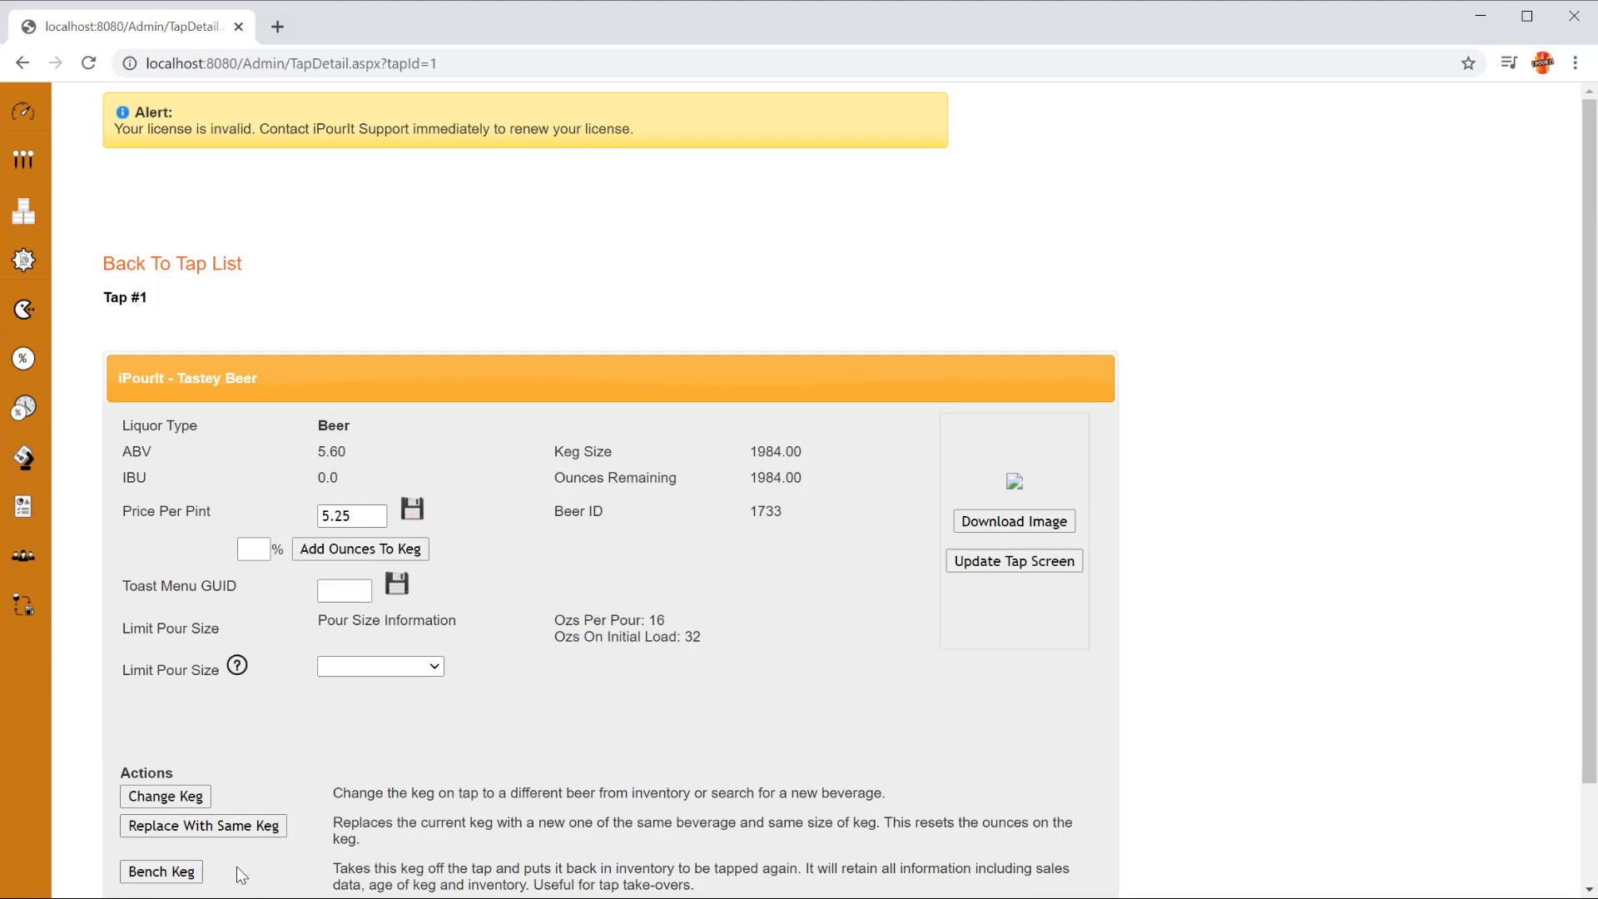